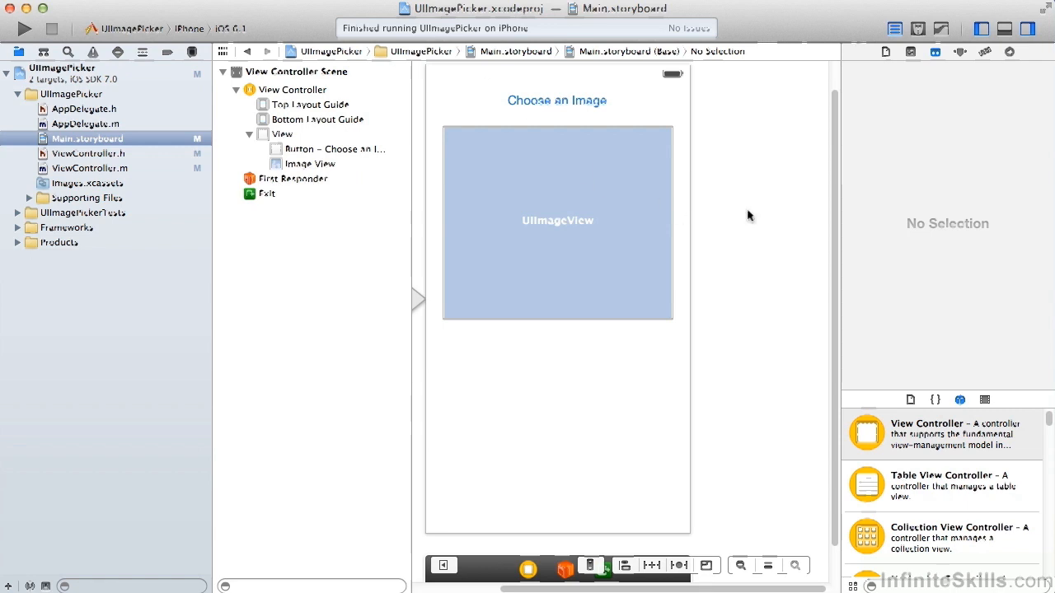
- Inspect the Choose an Image button and image view, then point out the MobileCoreServices import in ViewController.h
click(569, 106)
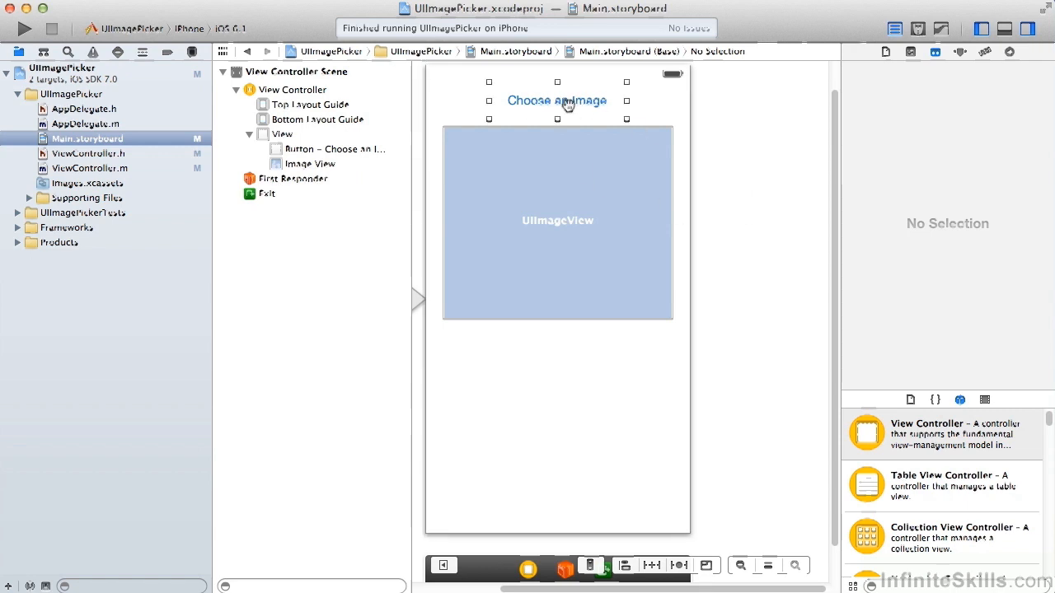
click(563, 194)
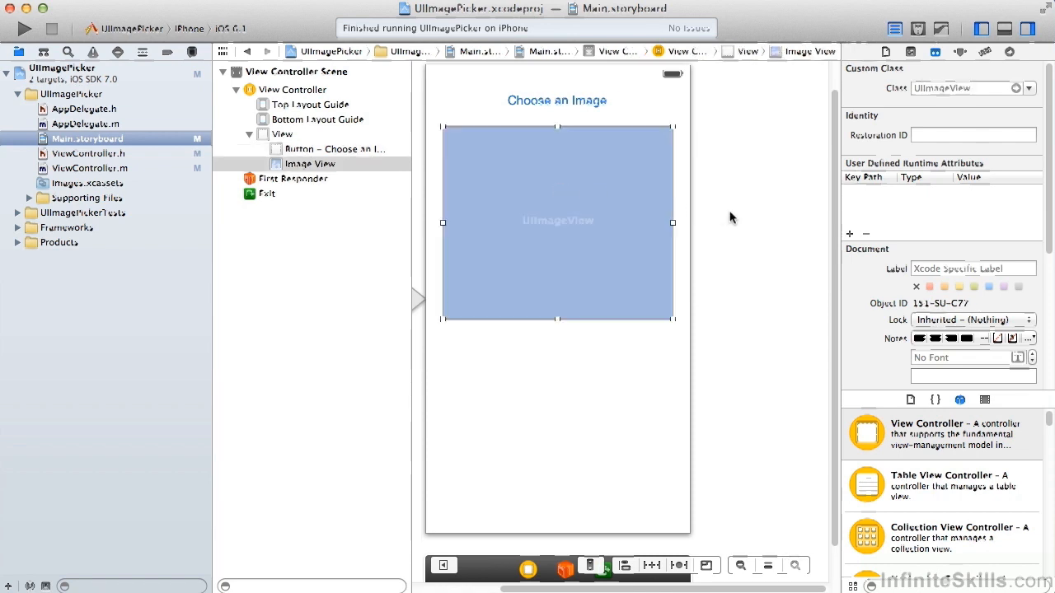
click(88, 153)
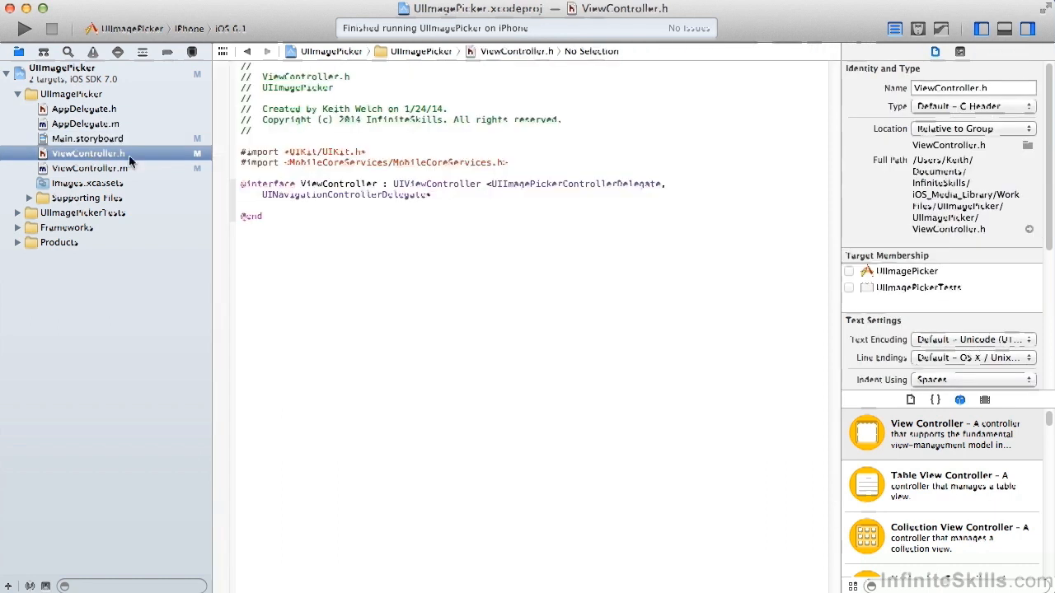
drag(240, 162, 511, 161)
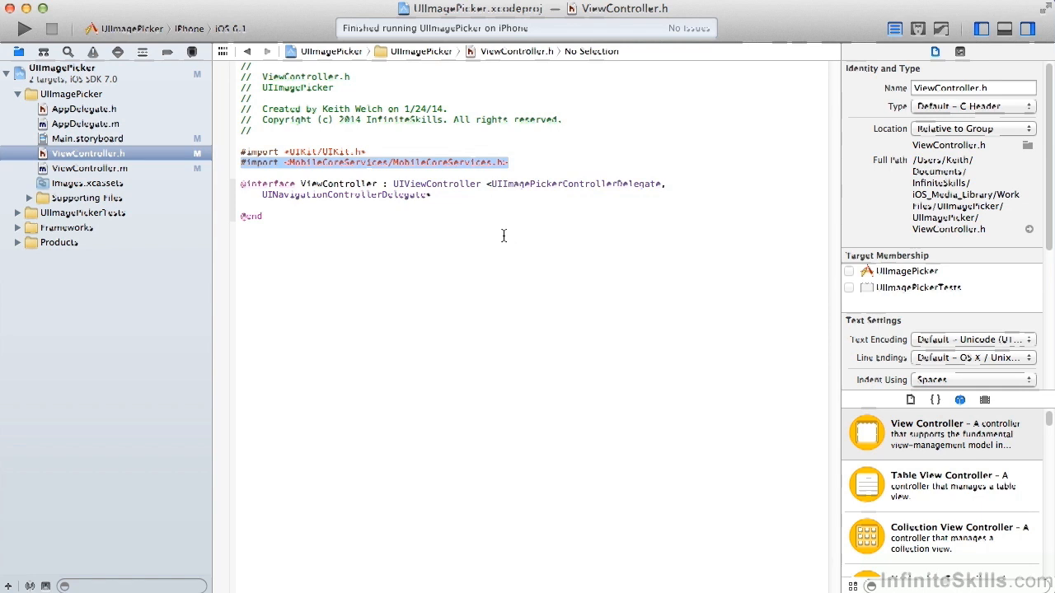
- Point out the UIImagePickerControllerDelegate and UINavigationControllerDelegate protocols, then switch to ViewController.m
double_click(569, 184)
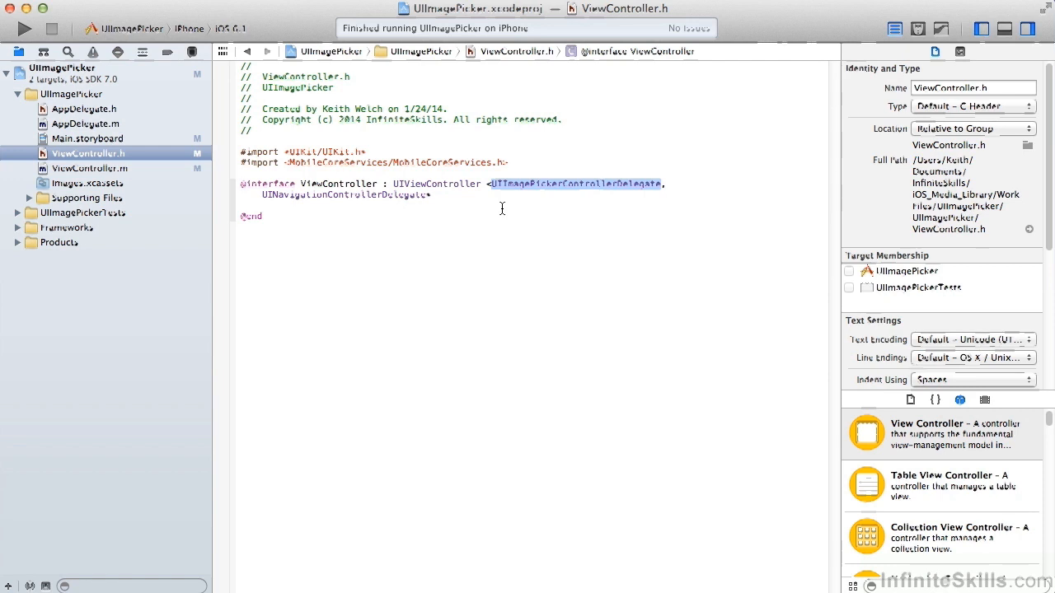
double_click(355, 195)
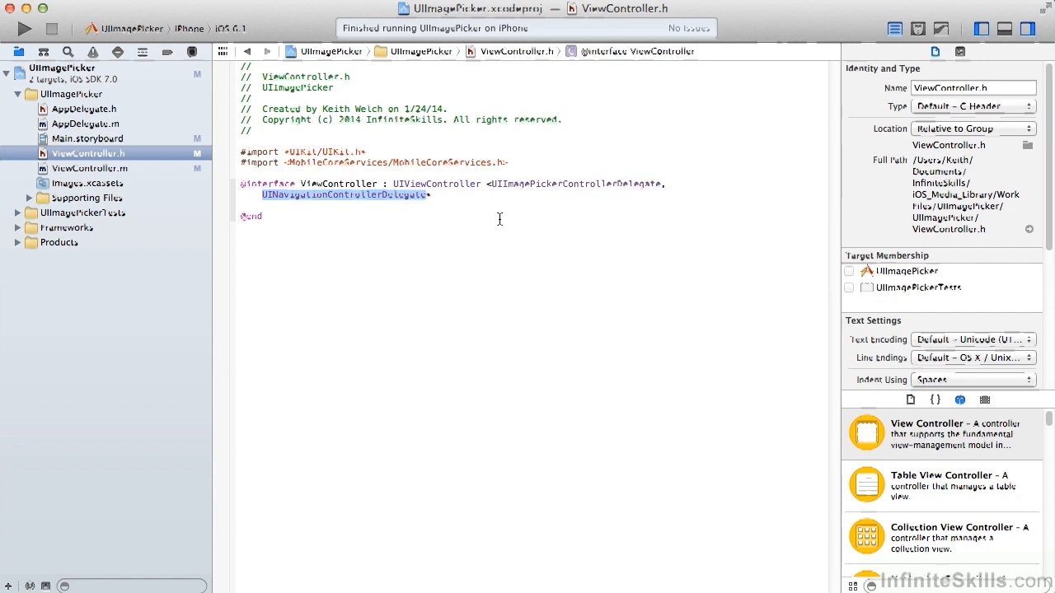
click(93, 171)
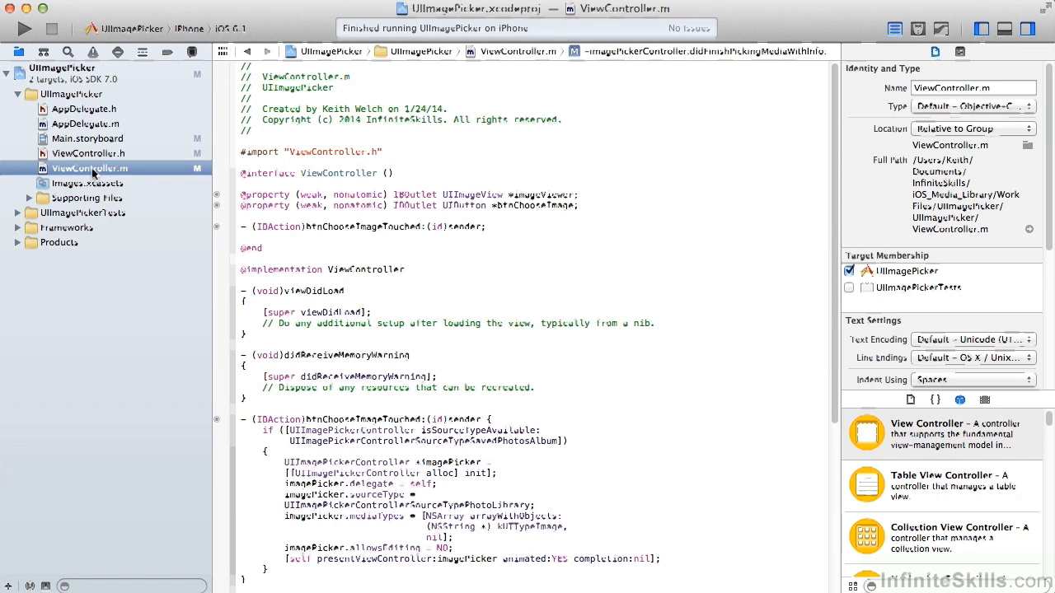
double_click(483, 195)
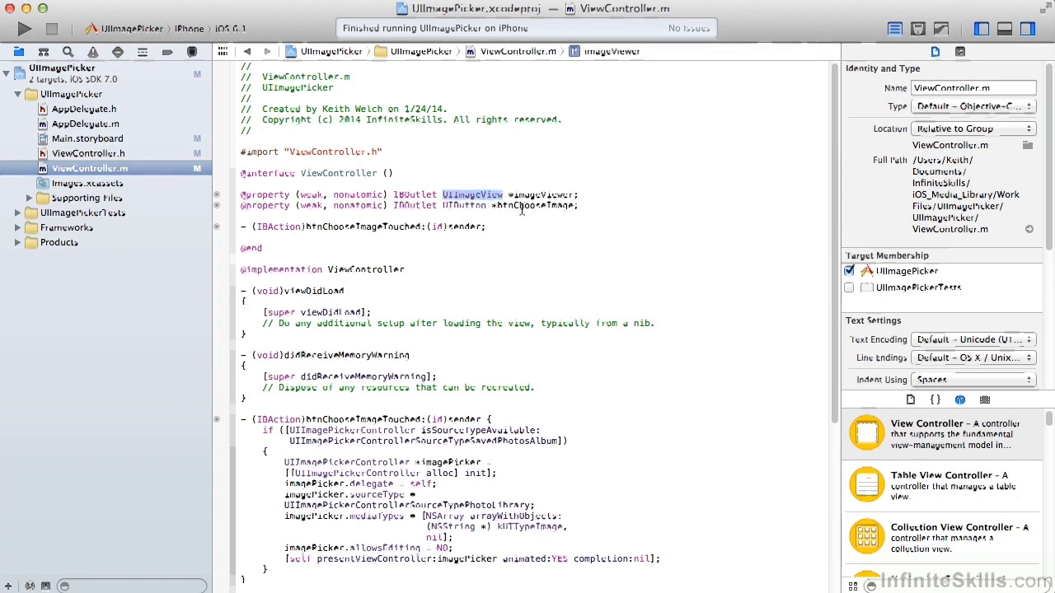
double_click(466, 205)
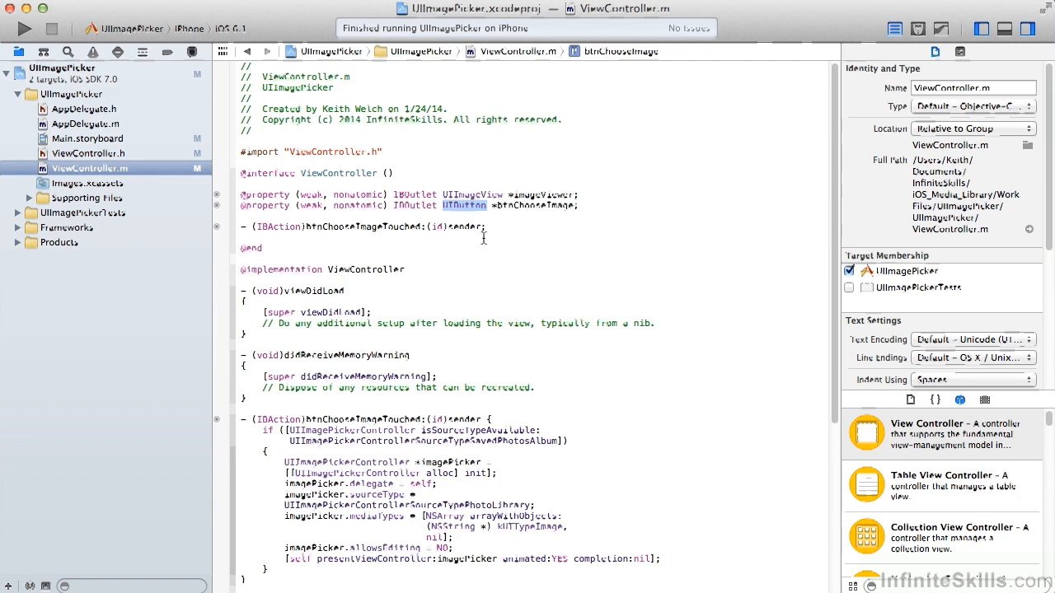
double_click(363, 226)
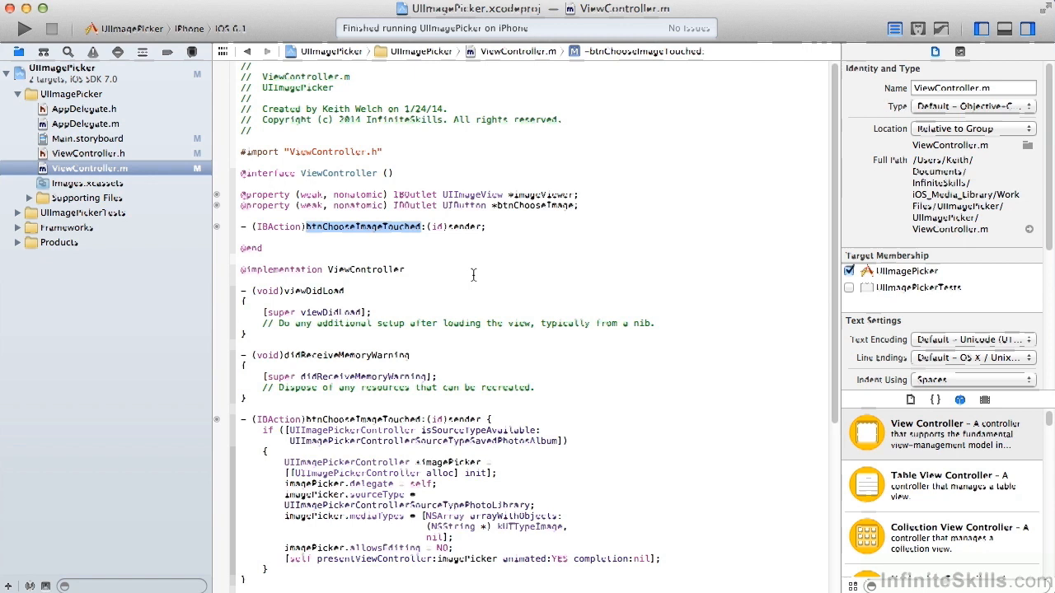
scroll(473, 275, down, 5)
scroll(473, 275, down, 5)
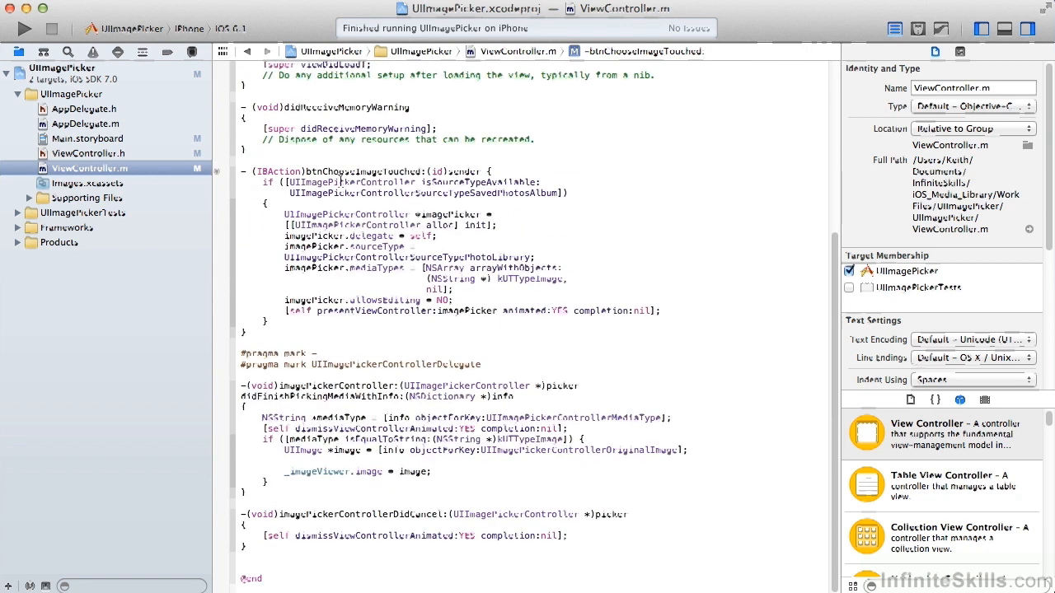
double_click(467, 182)
double_click(503, 194)
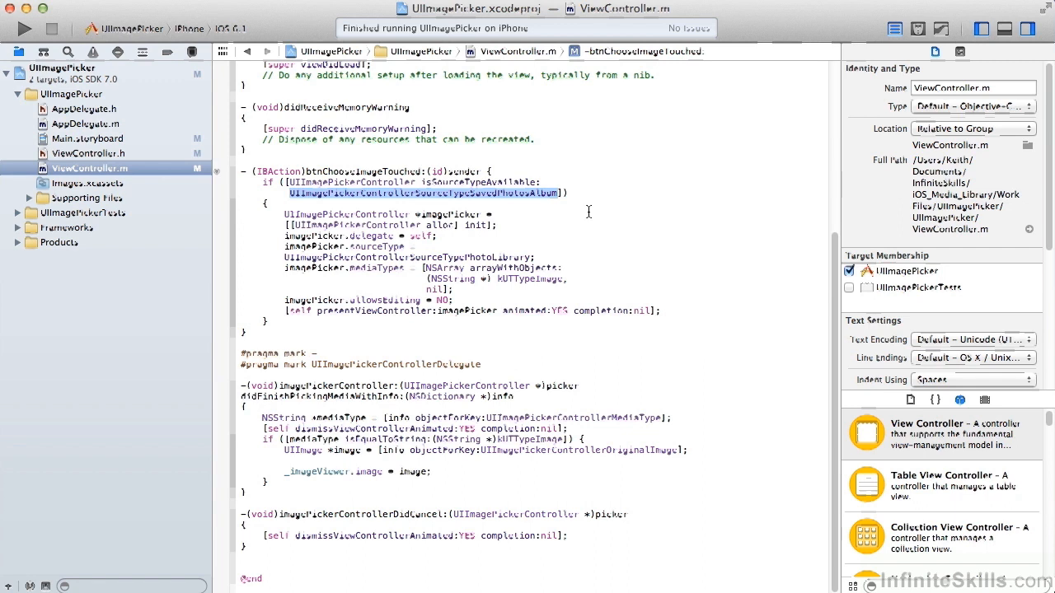
double_click(456, 214)
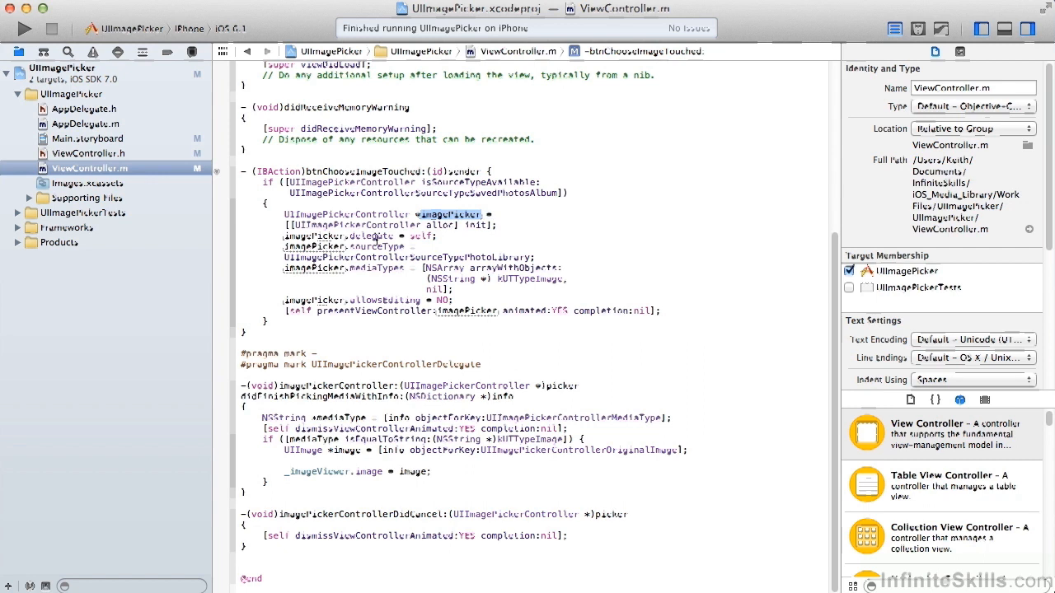
double_click(376, 237)
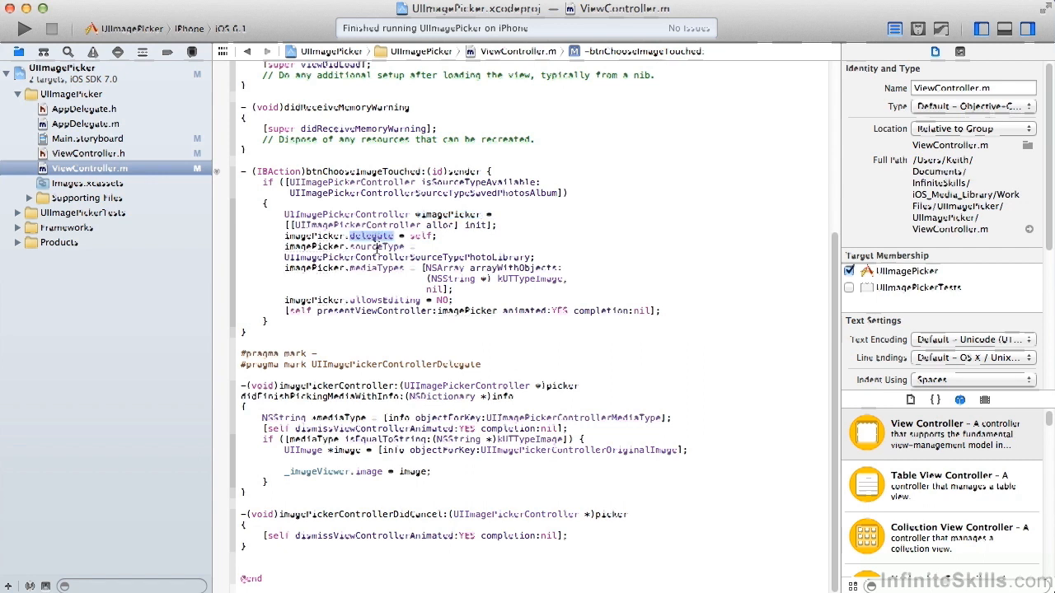
double_click(377, 247)
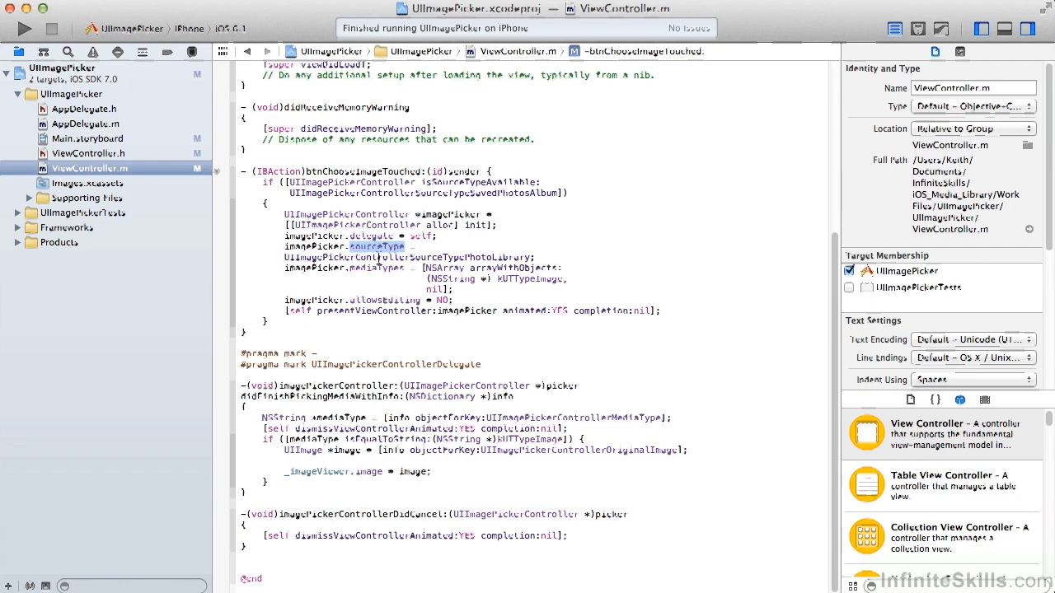
double_click(377, 268)
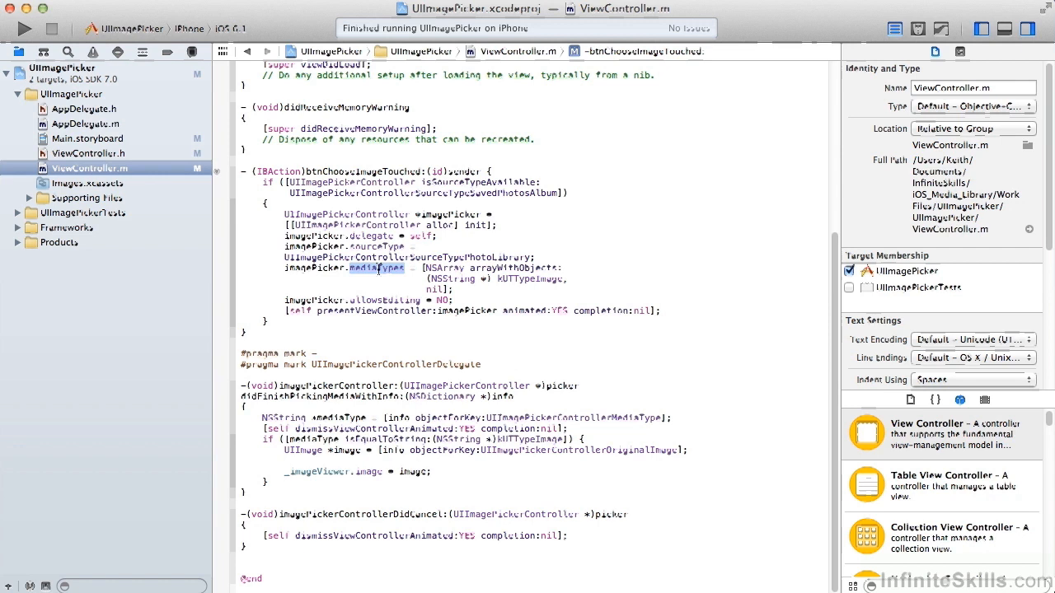
double_click(534, 279)
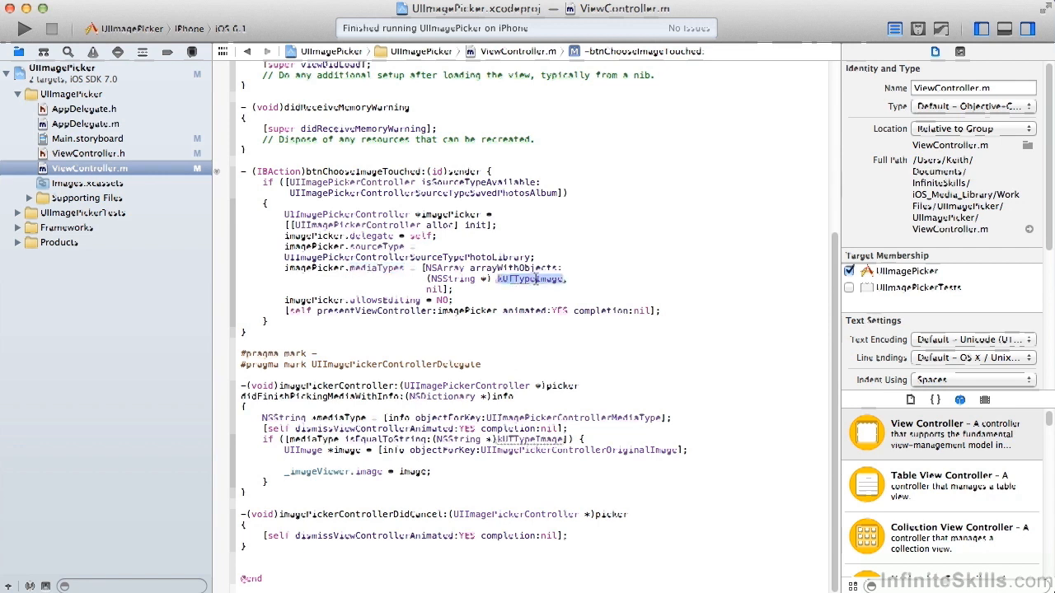
double_click(514, 268)
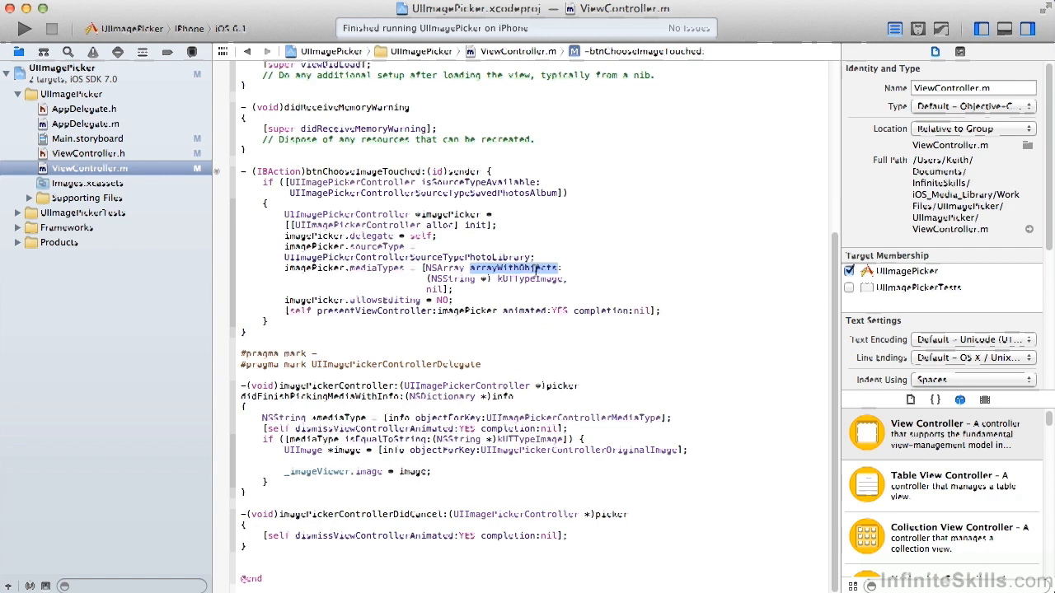
double_click(389, 300)
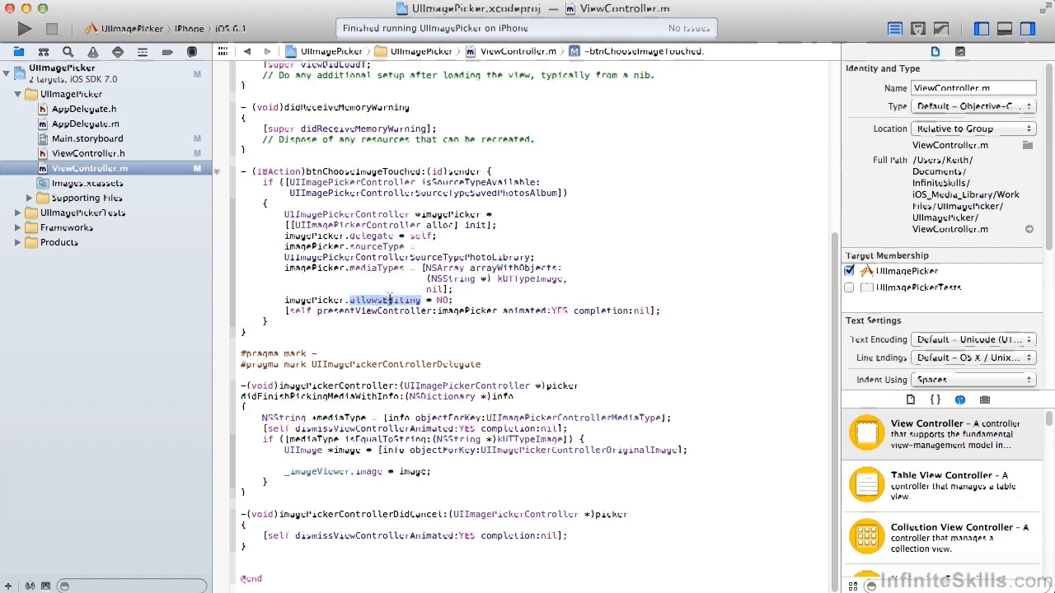
double_click(392, 311)
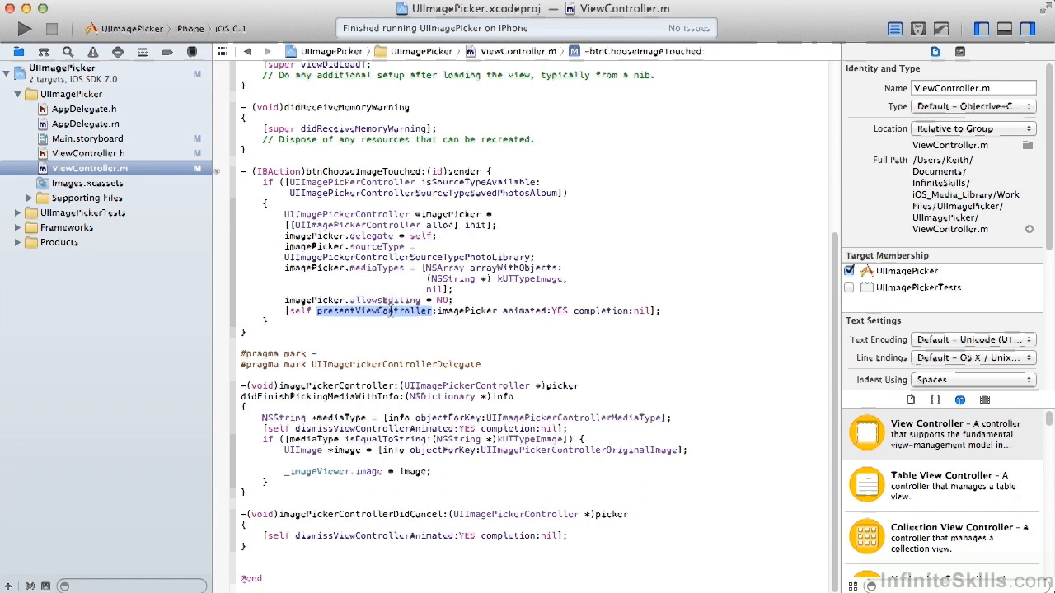
click(530, 312)
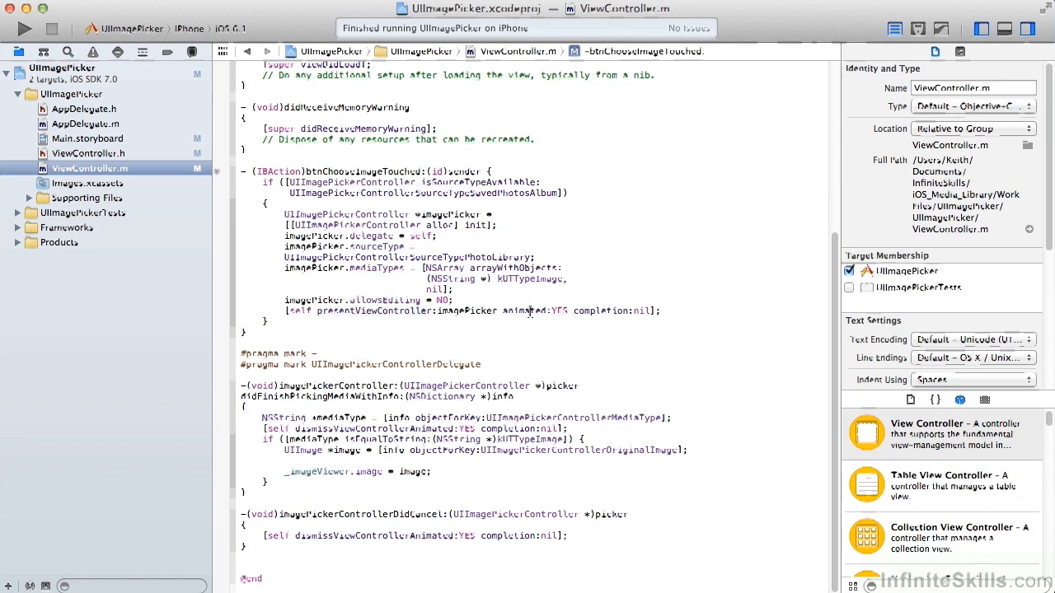
double_click(529, 311)
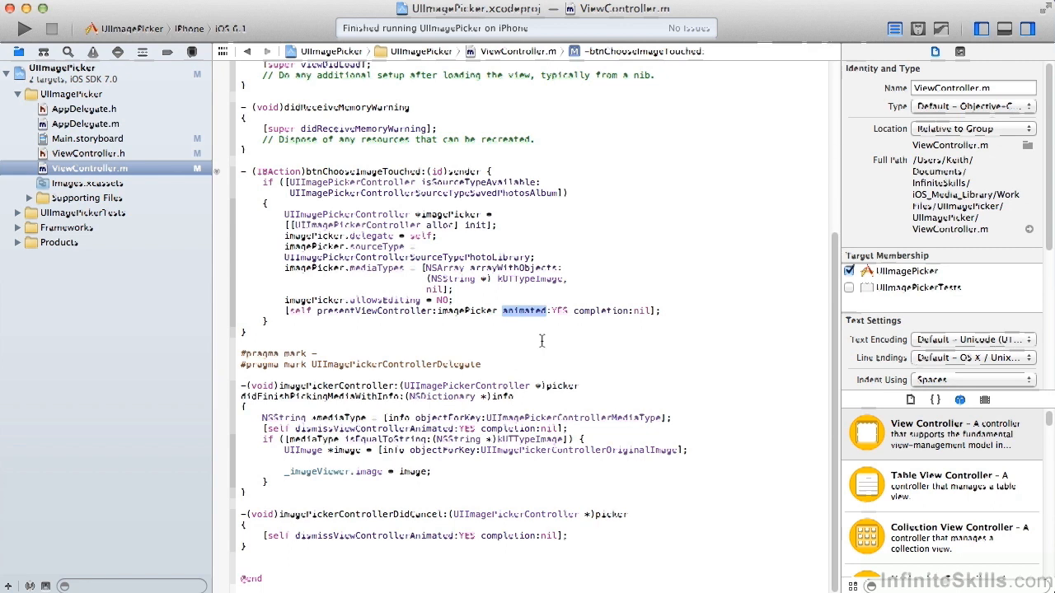
- Walk through didFinishPickingMediaWithInfo: the mediaType lookup, picker dismissal and kUTTypeImage check
double_click(328, 397)
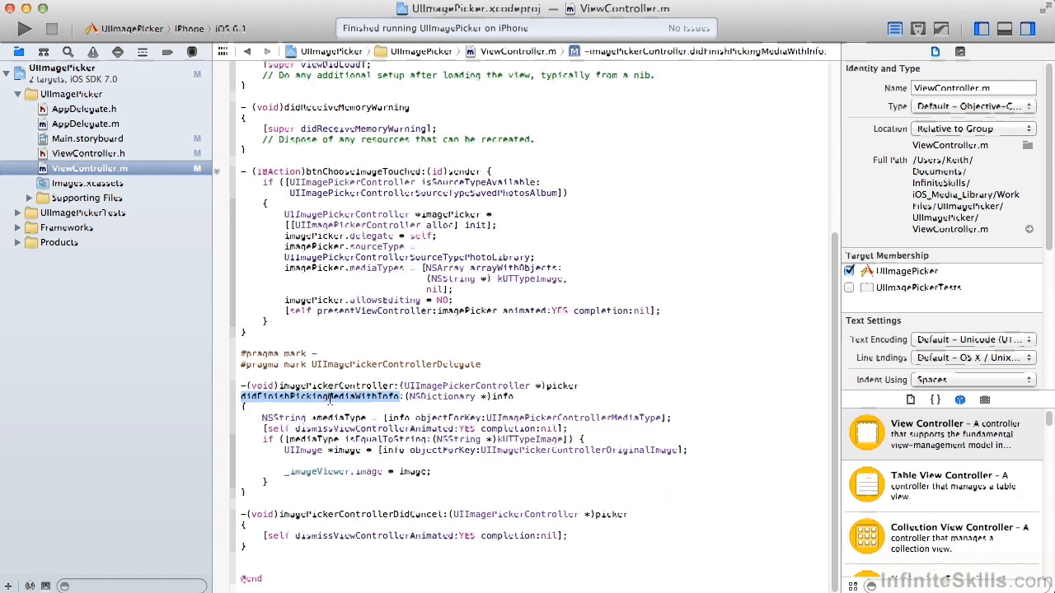
double_click(338, 418)
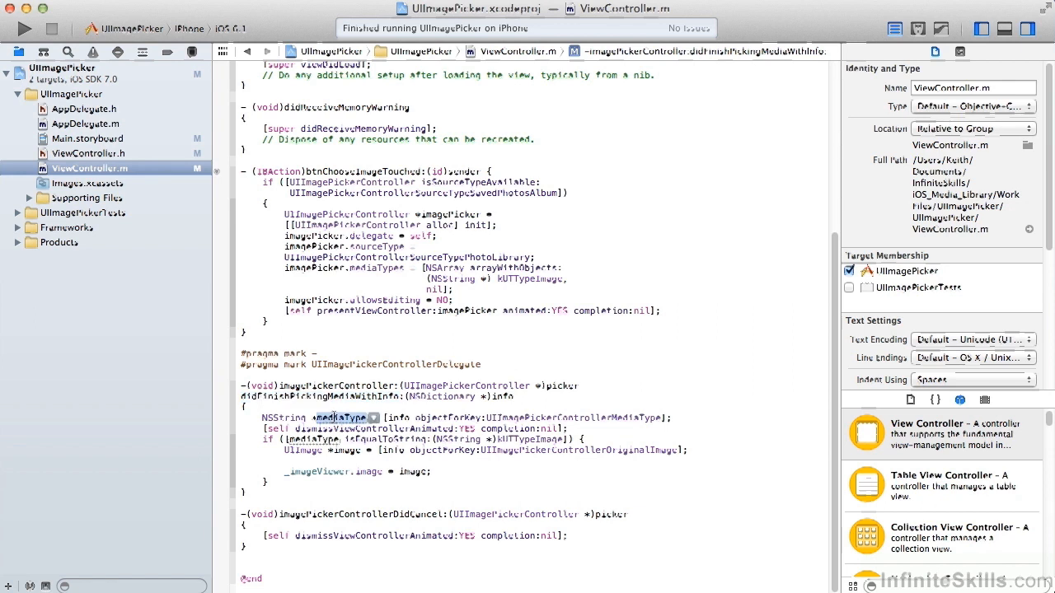
double_click(593, 418)
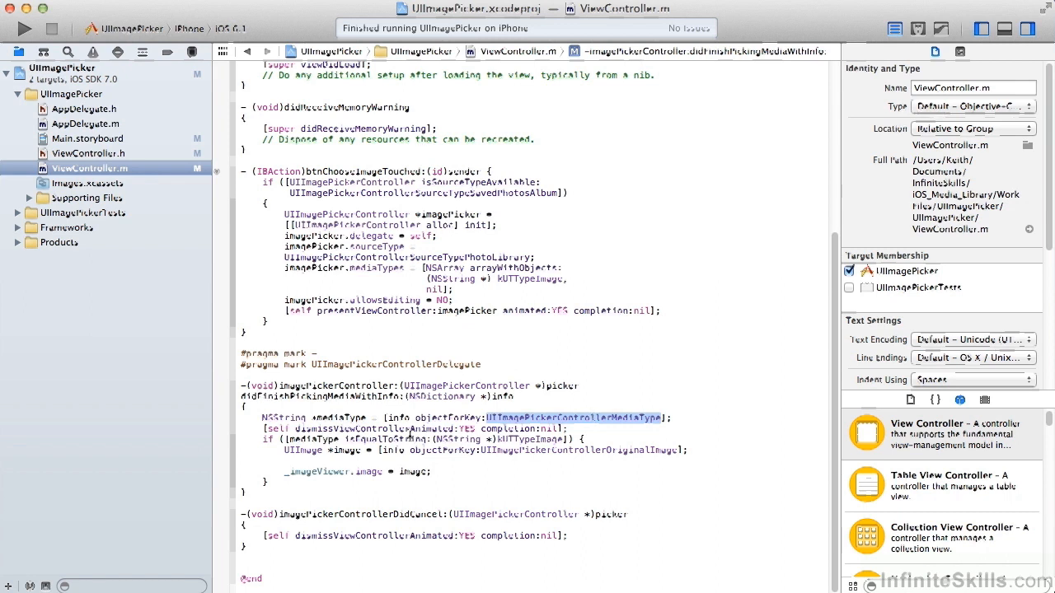
double_click(403, 430)
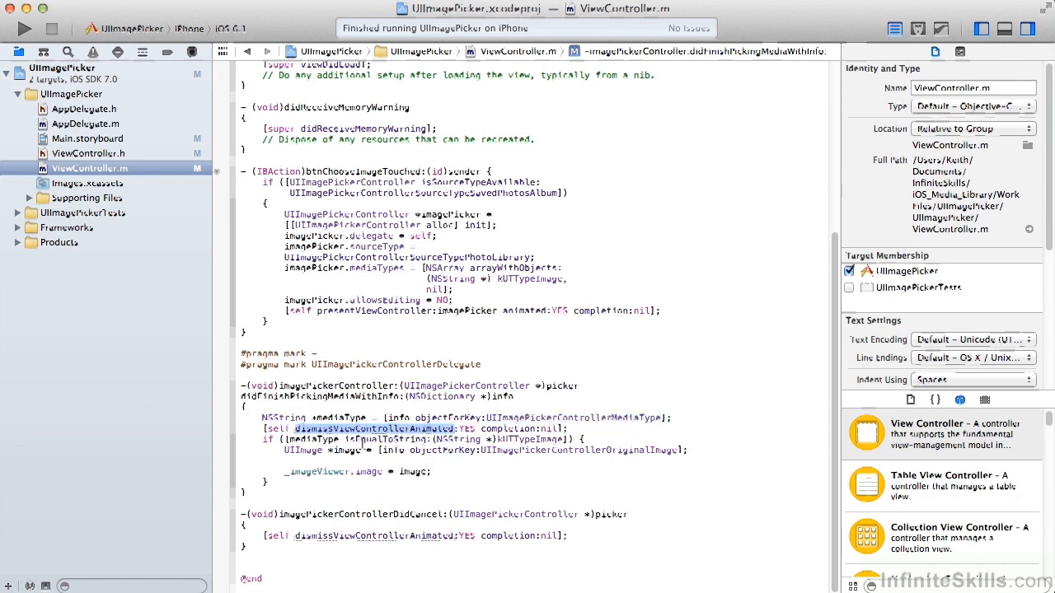
double_click(316, 439)
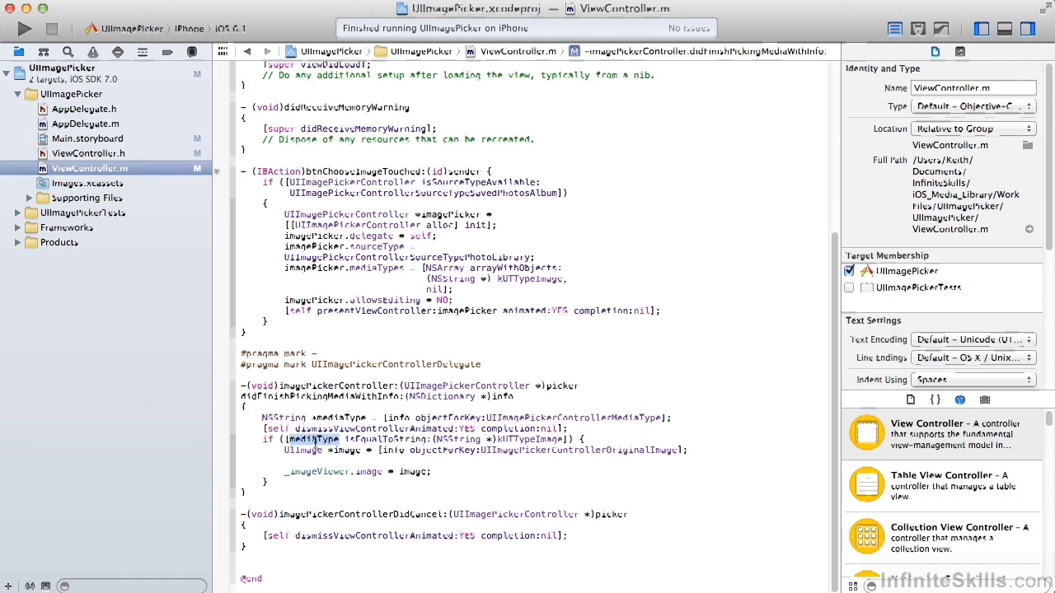
double_click(540, 440)
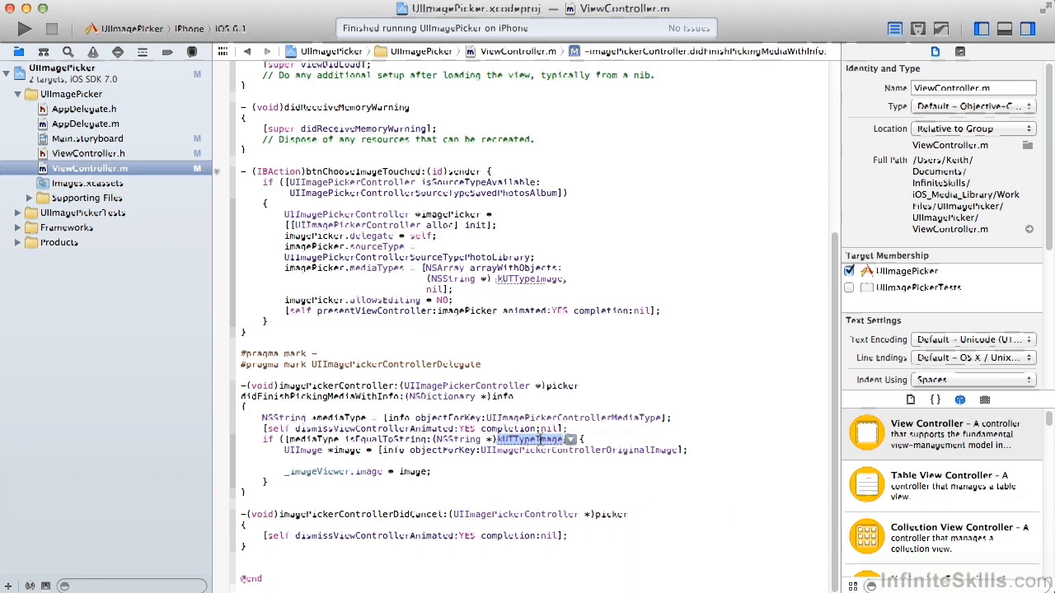
- Highlight the UIImage objectForKey lookup, the image view's image assignment and the cancel handler's dismissal
double_click(298, 451)
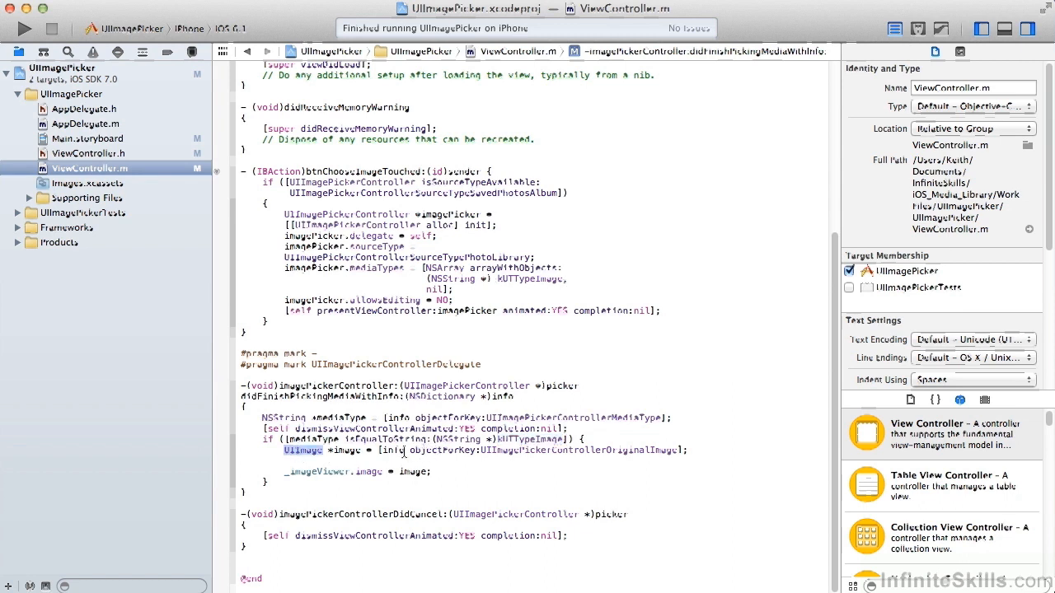
double_click(442, 450)
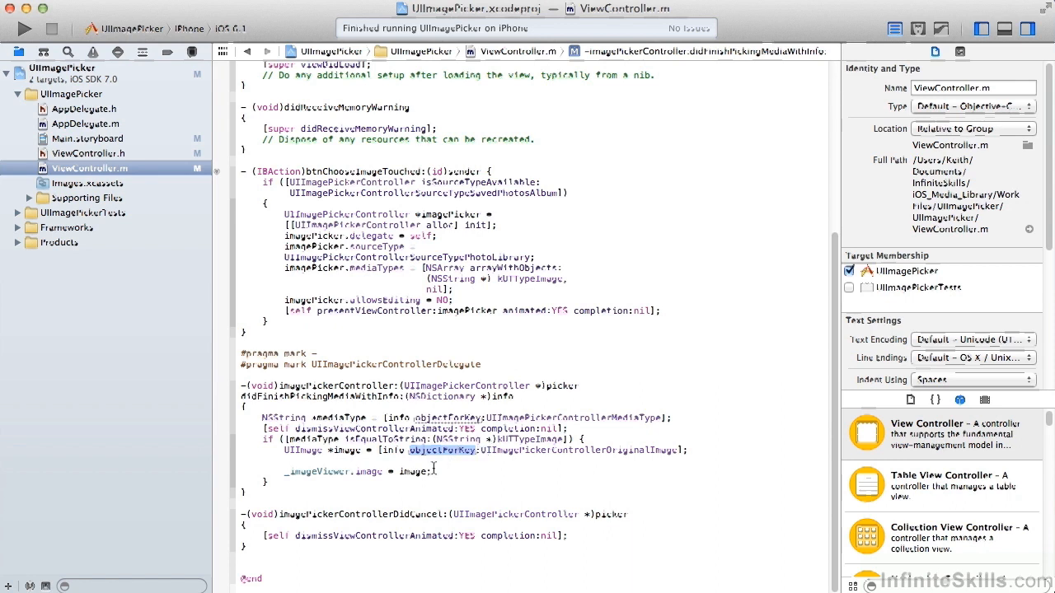
click(361, 472)
double_click(361, 472)
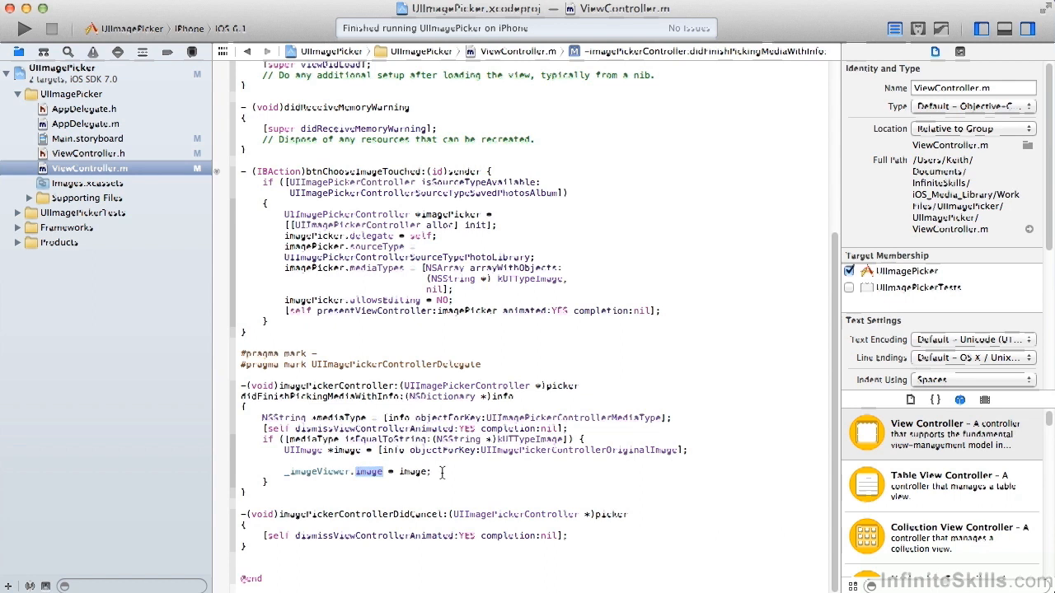
double_click(387, 536)
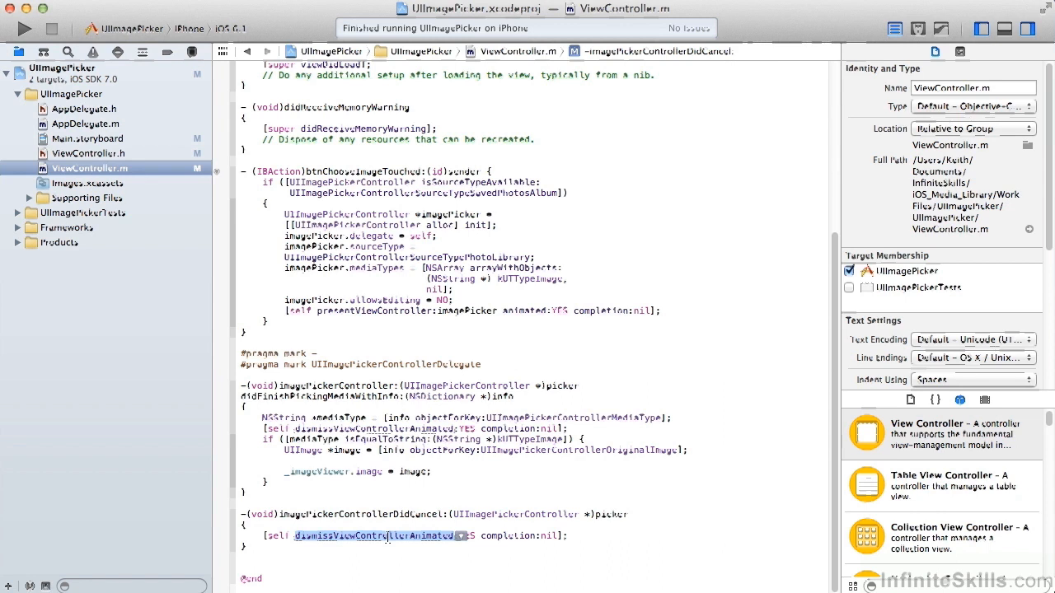
- Run the app with Cmd+R, choose the second moose photo from Saved Photos so it shows in the image view
key(super+r)
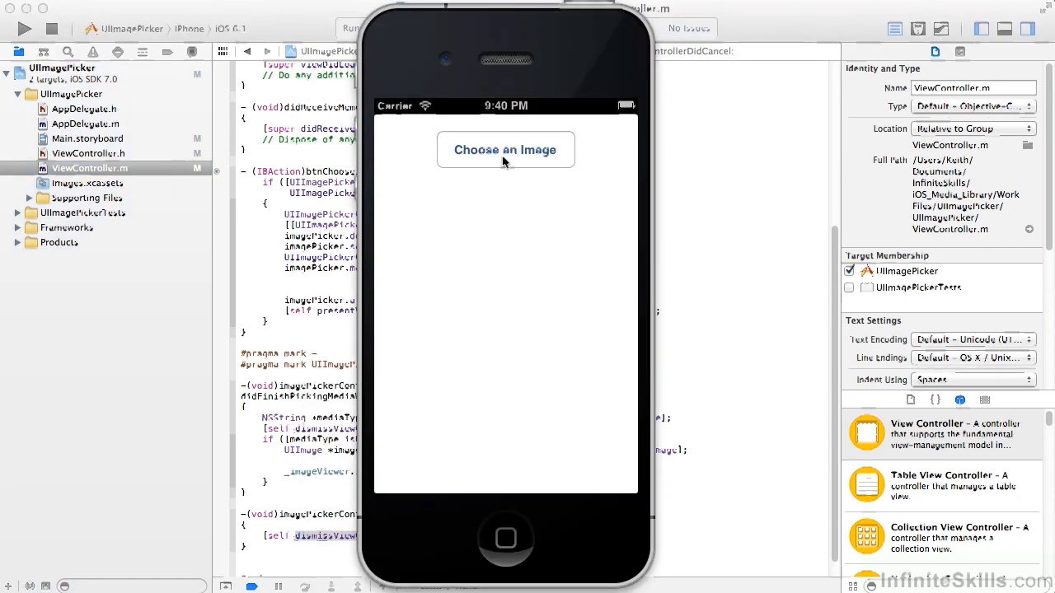
click(505, 157)
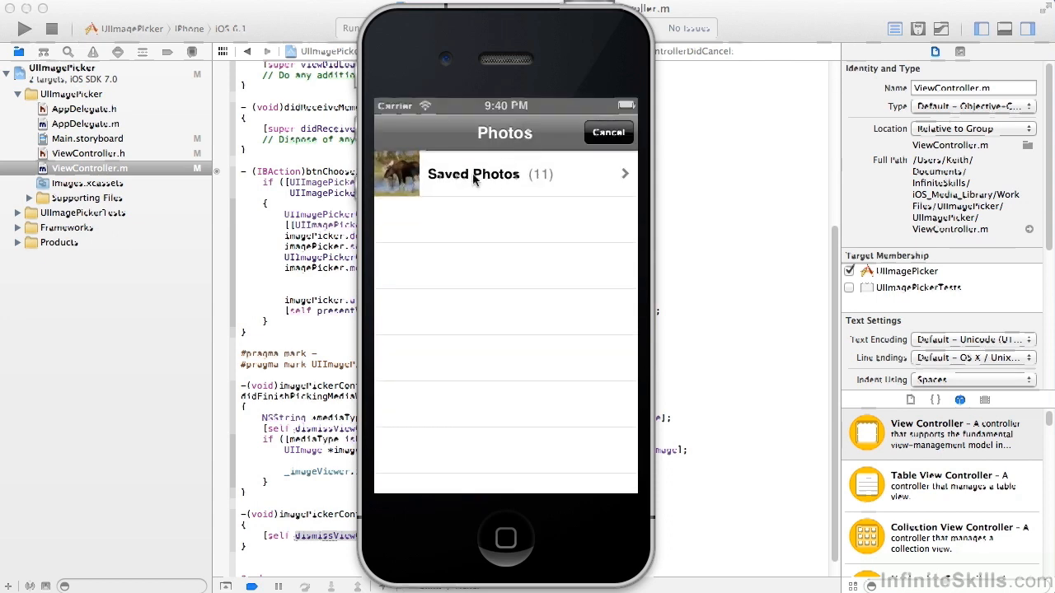
click(474, 180)
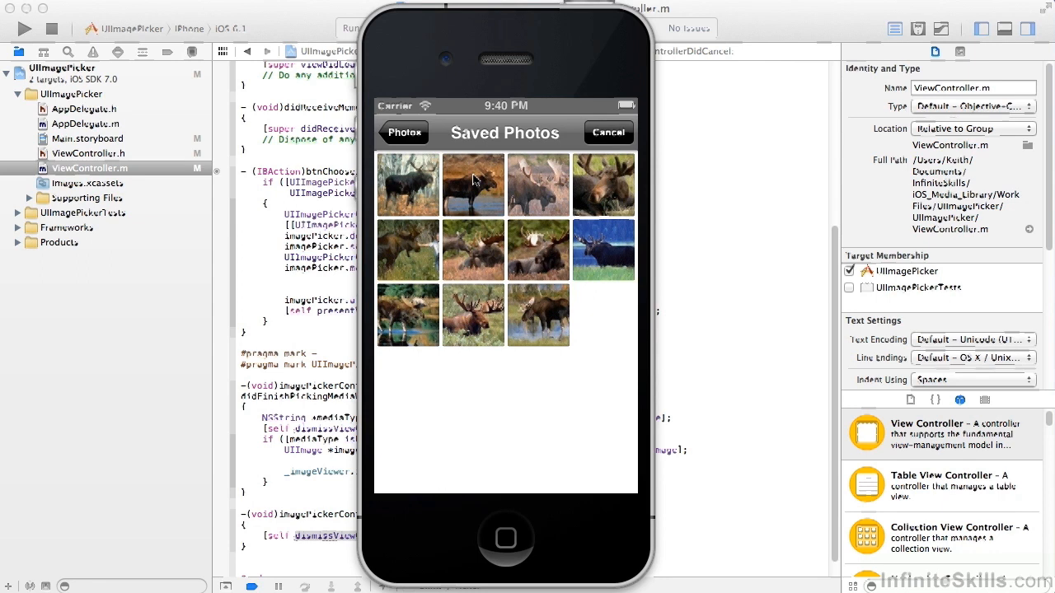
click(474, 179)
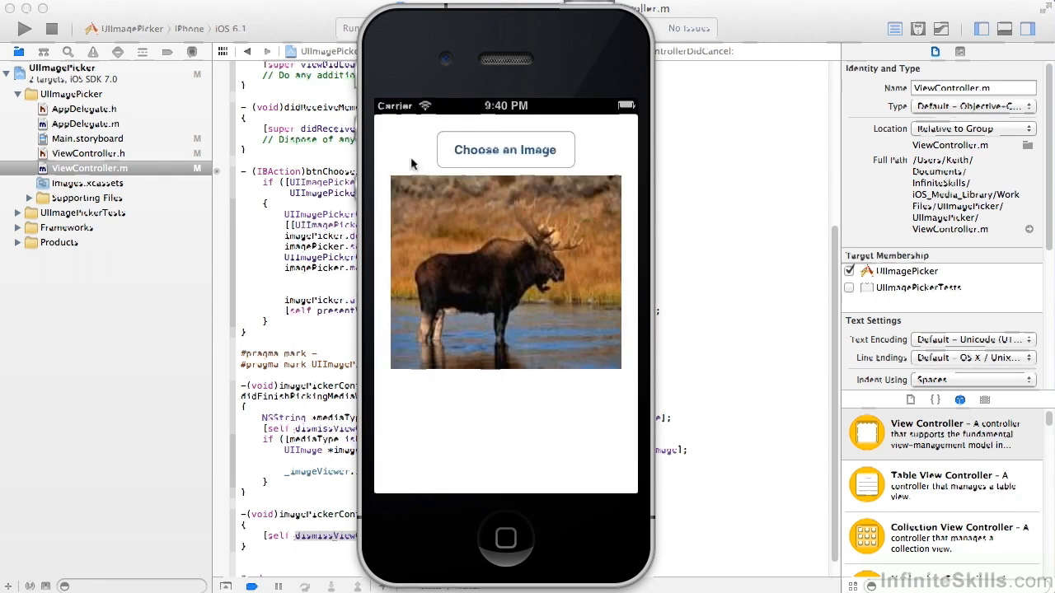
- Stop the running app and switch back to the moose image search page
click(51, 28)
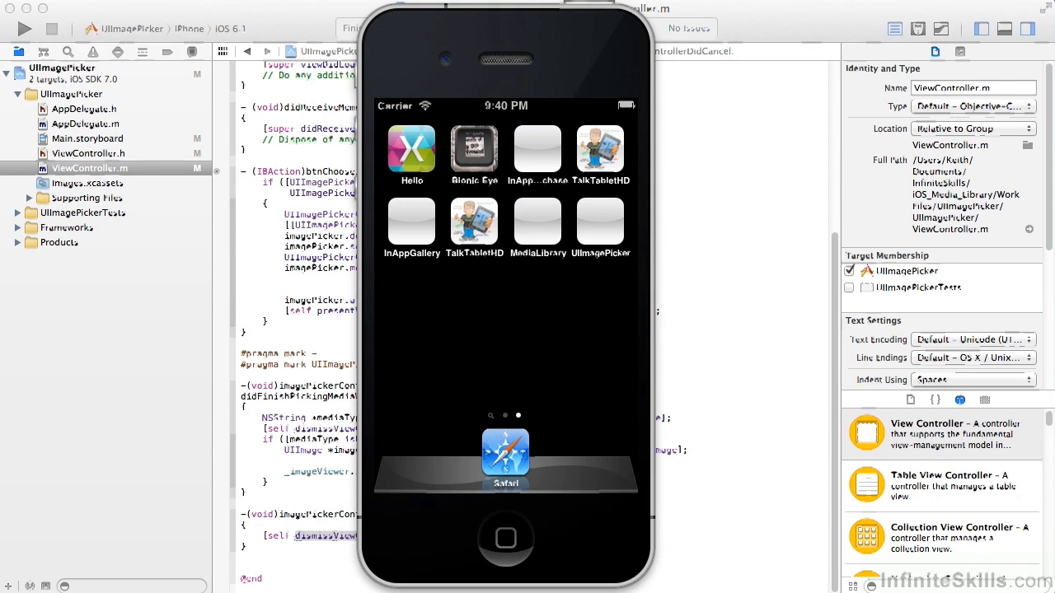
key(super+Tab)
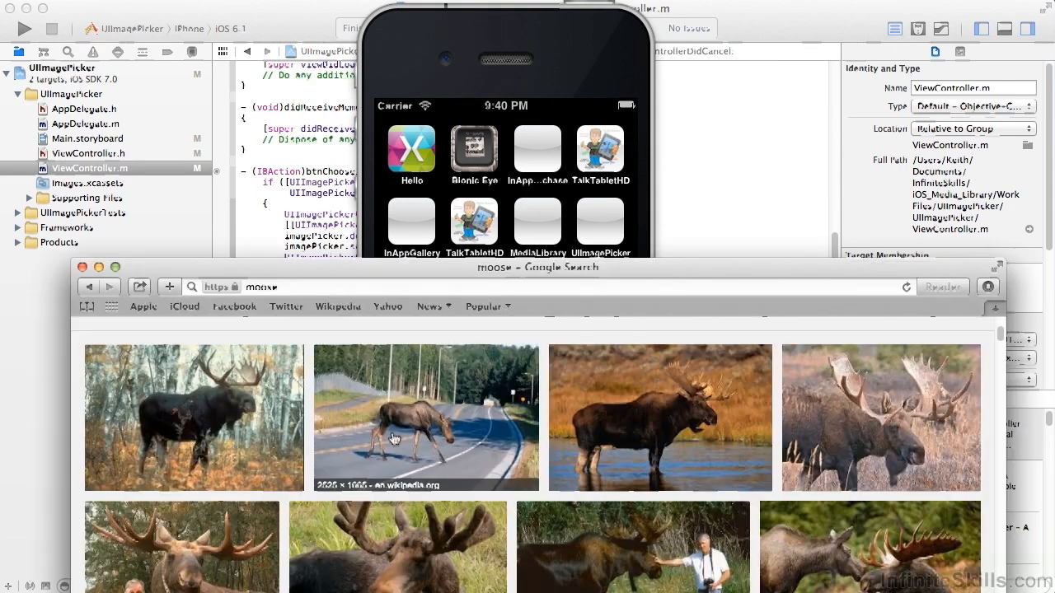
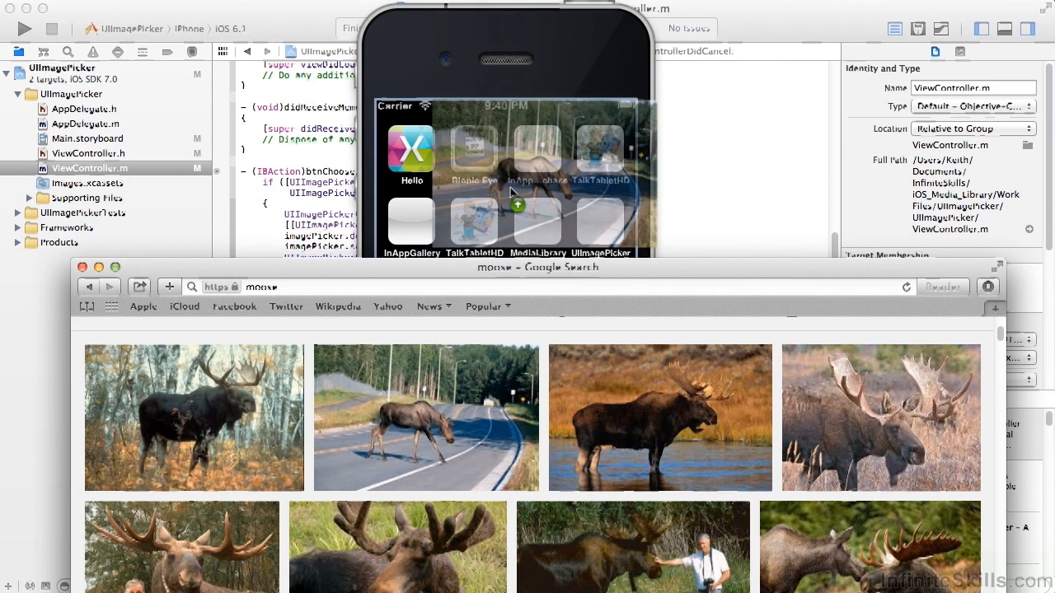
- Drag the moose-on-the-road image into the simulator's Safari and save it to the photo library
drag(511, 191, 511, 191)
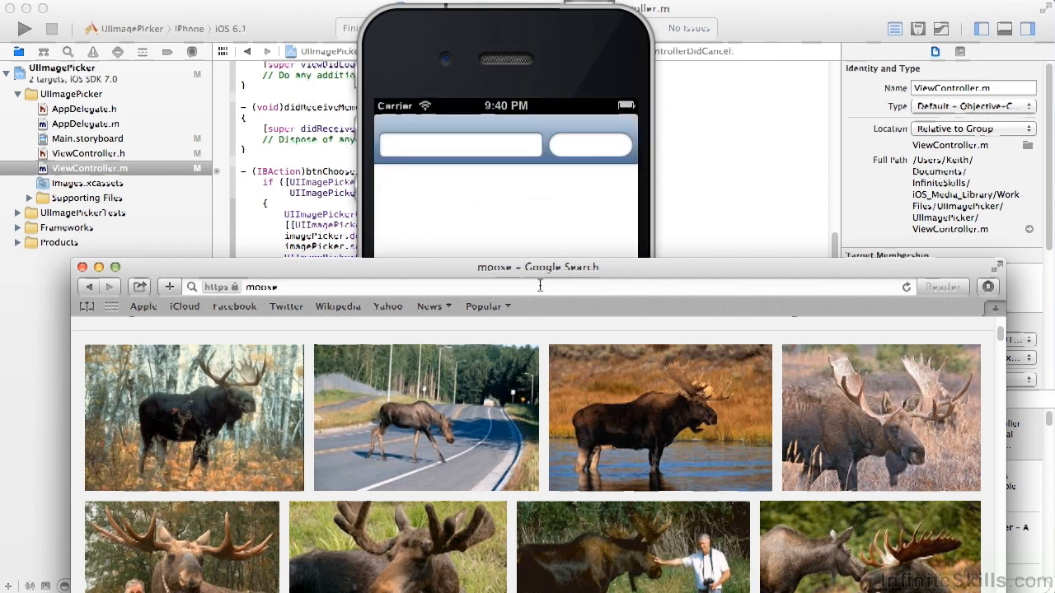
click(98, 266)
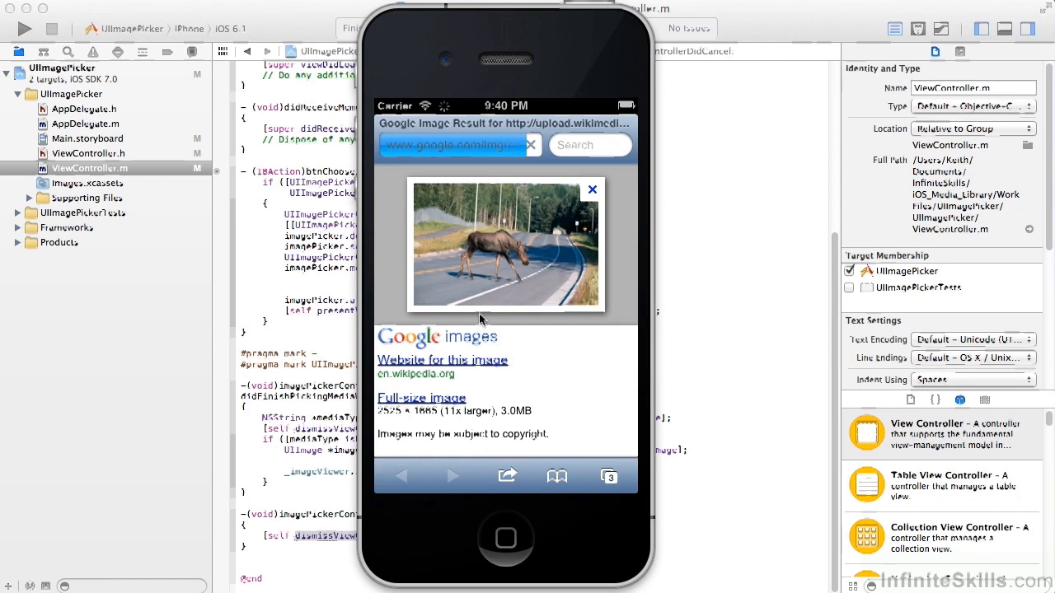
click(511, 236)
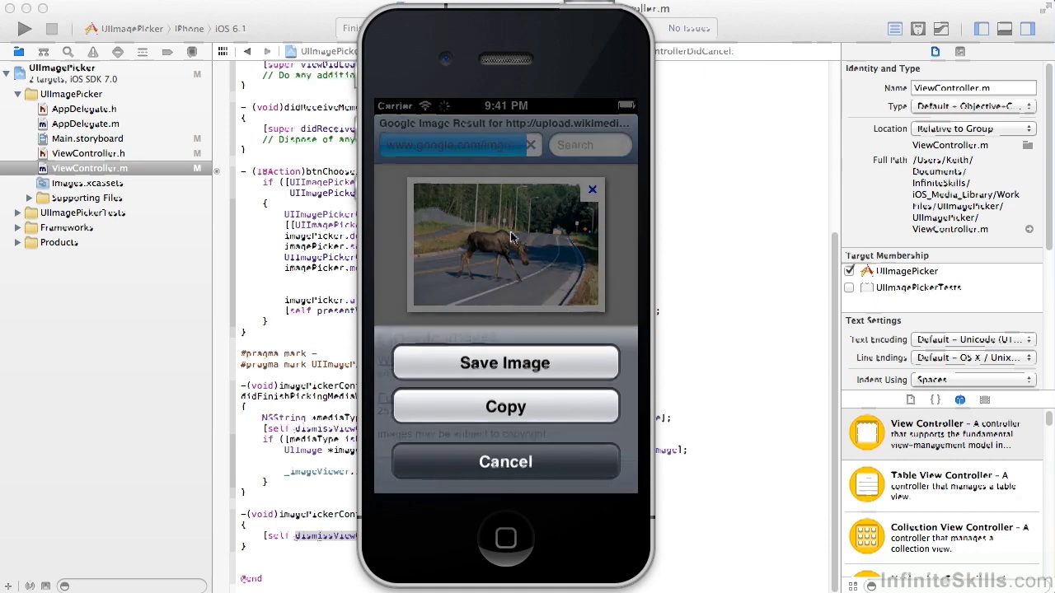
click(501, 360)
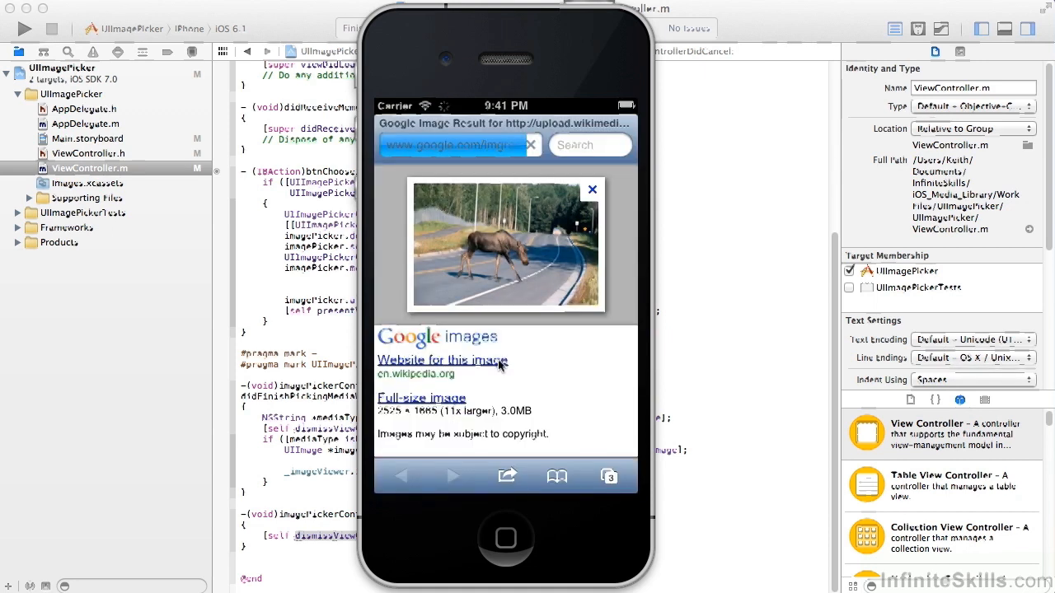
- Return home, open the Saved Photos album, and show the newest moose photo full screen with bars hidden
click(505, 539)
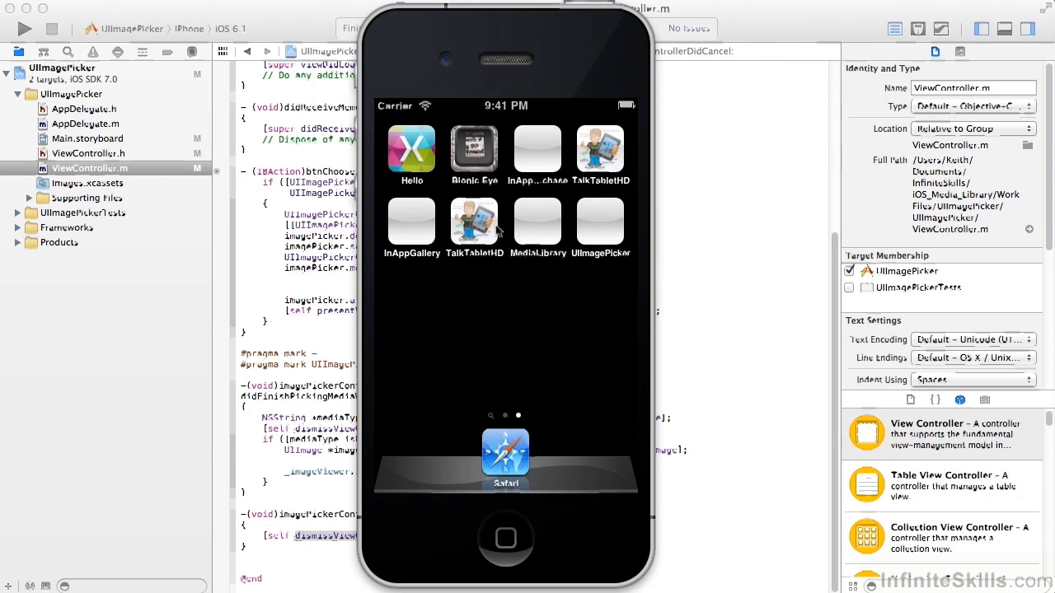
drag(412, 230, 626, 230)
click(411, 149)
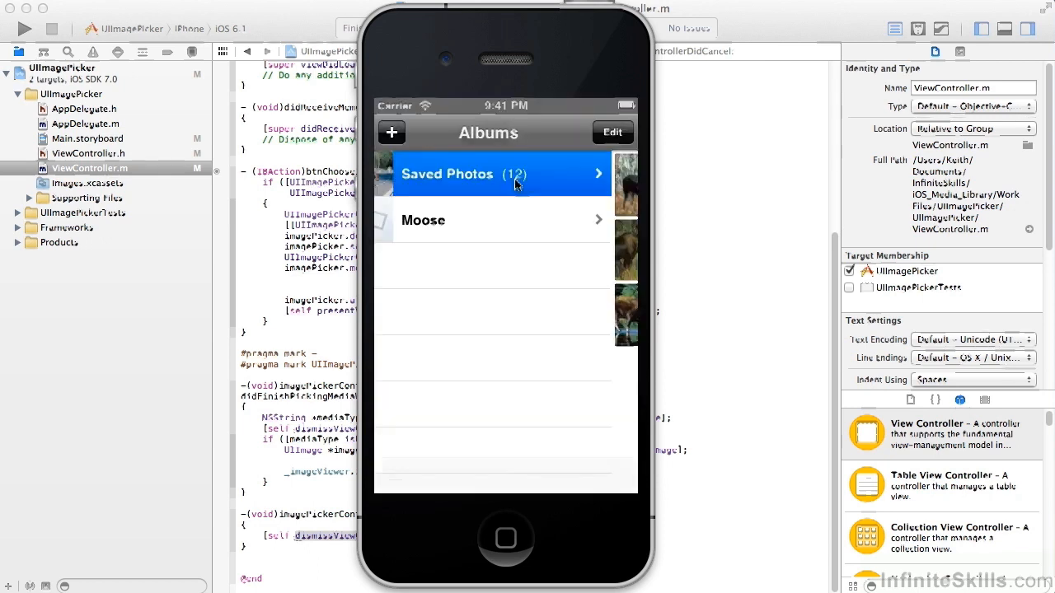
click(461, 175)
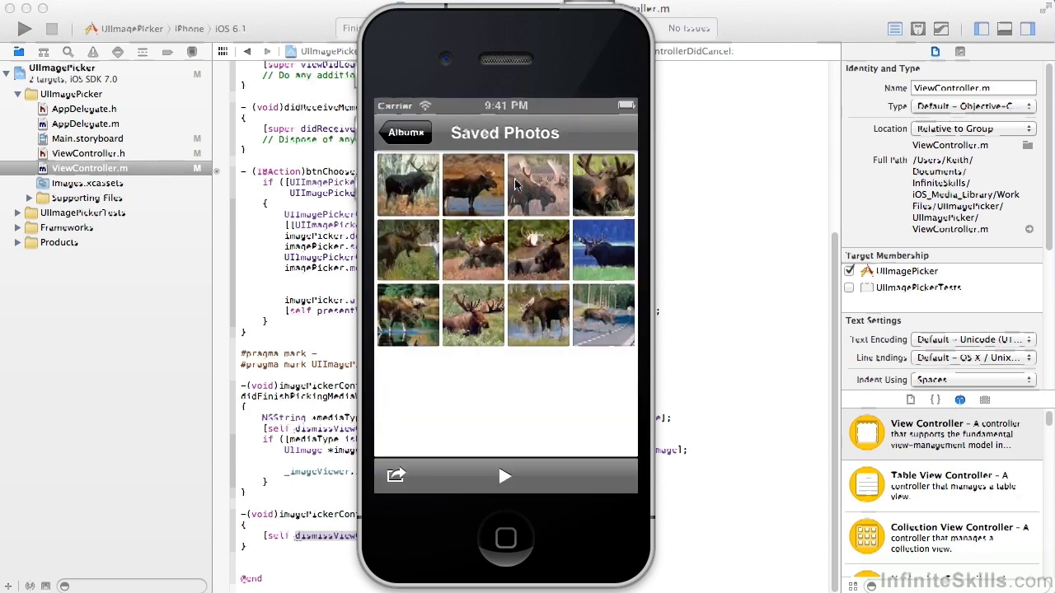
click(603, 329)
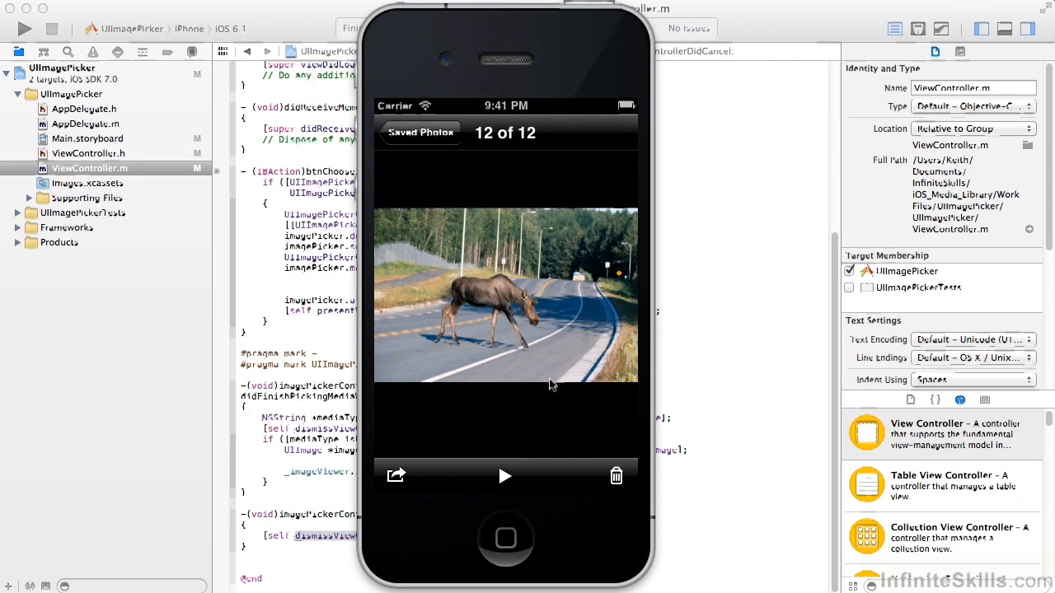
click(520, 412)
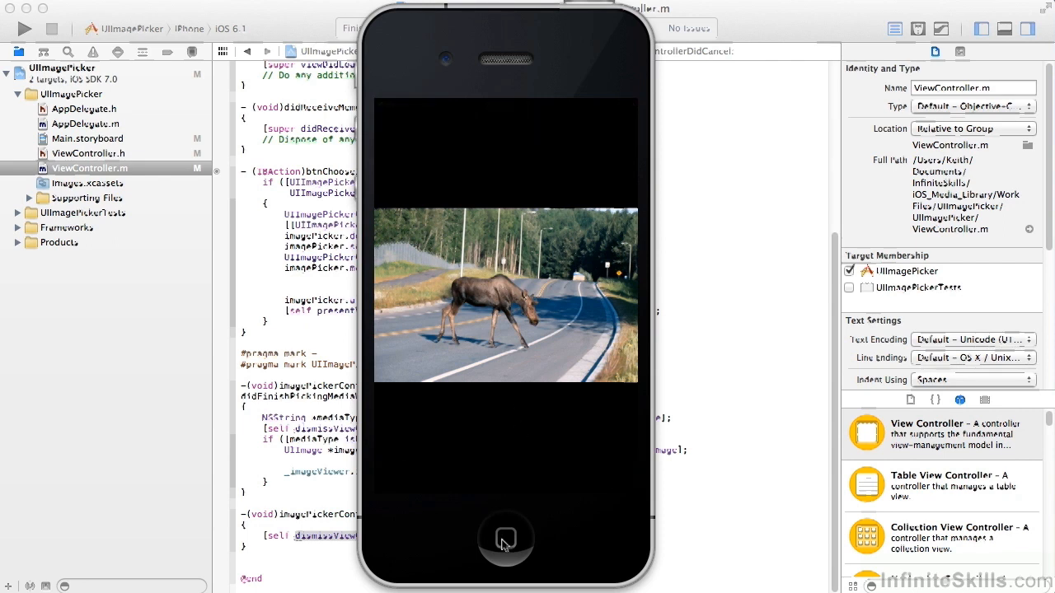